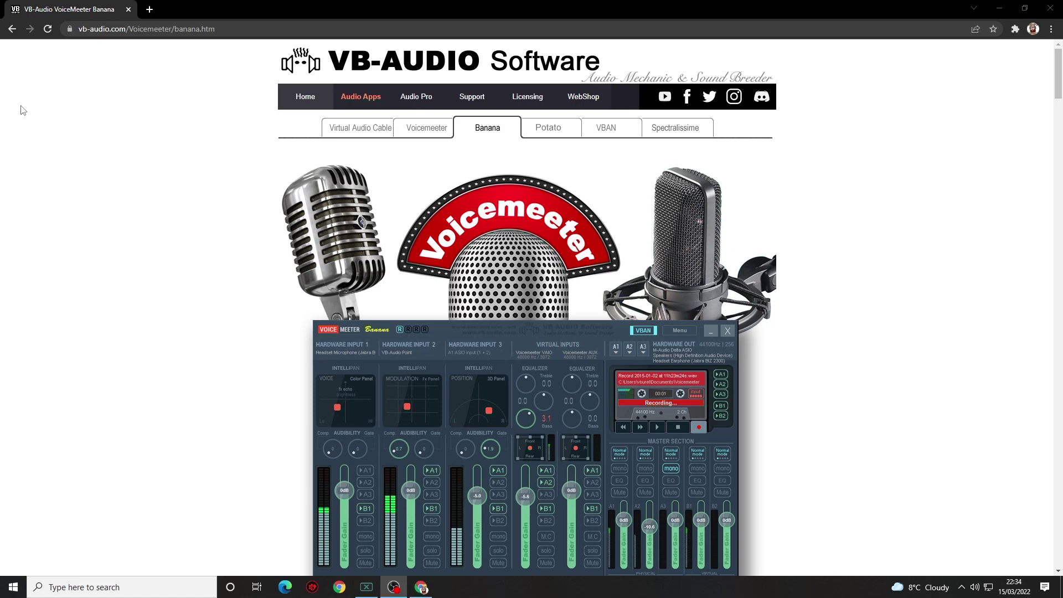
- Download the Voicemeeter Banana EXE installer and run VoicemeeterProSetup.exe
{"action": "scroll", "coordinate": [25, 110], "scroll_direction": "down", "scroll_amount": 8}
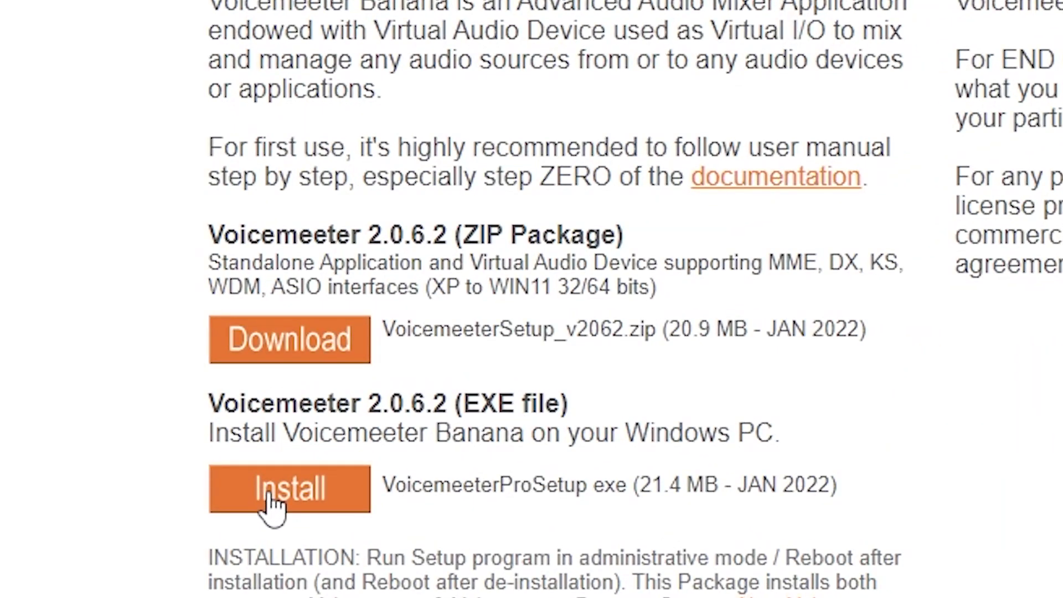
{"action": "left_click", "coordinate": [302, 492]}
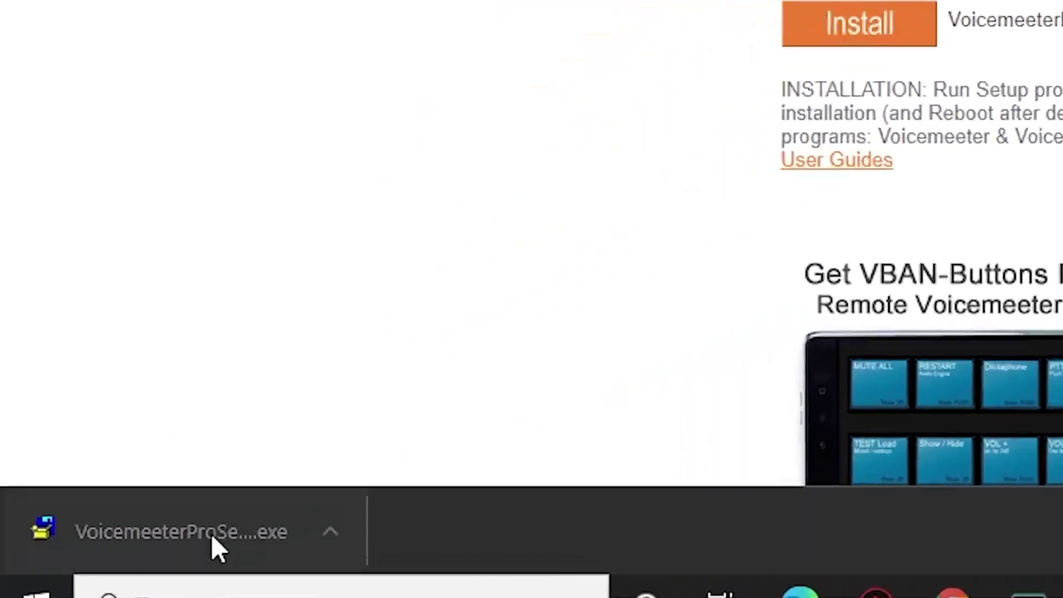
{"action": "left_click", "coordinate": [484, 486]}
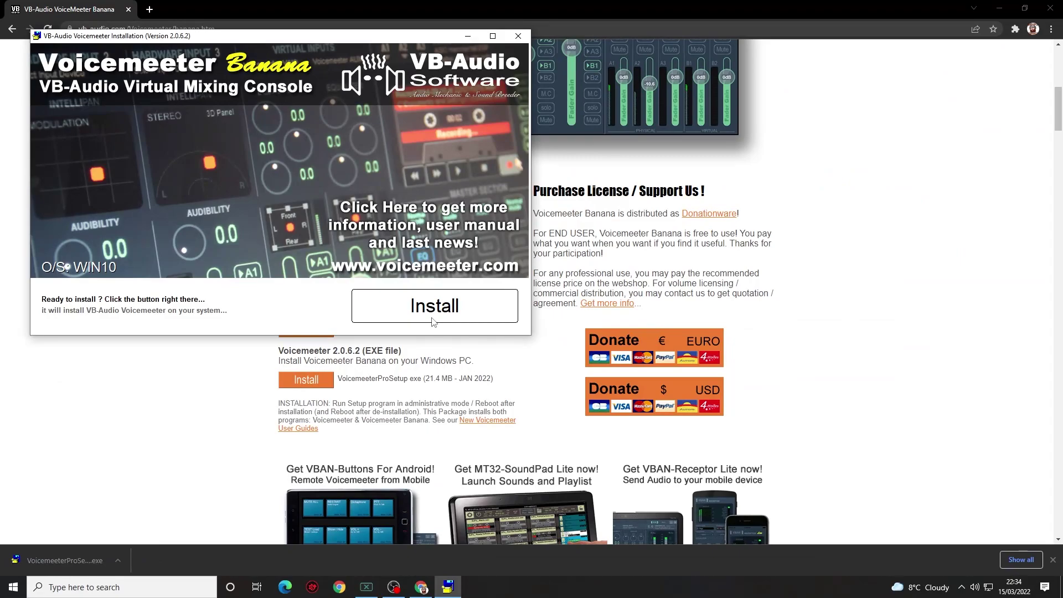
- Install Voicemeeter Banana version 2.0.6.2 from the installer window
{"action": "left_click", "coordinate": [434, 320]}
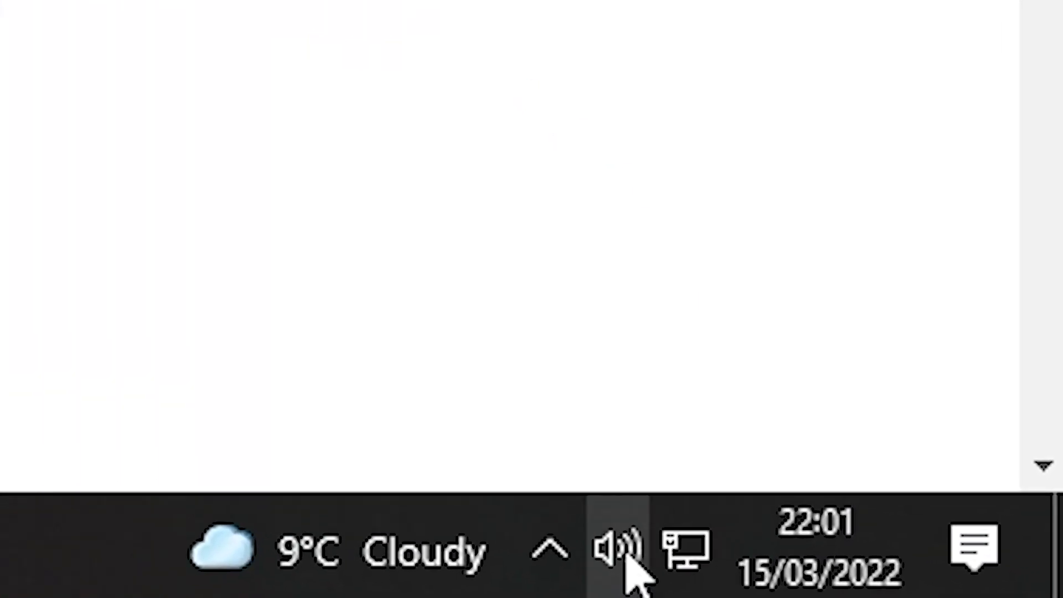
- Check the system volume and playback device in the tray volume flyout
{"action": "left_click", "coordinate": [976, 588]}
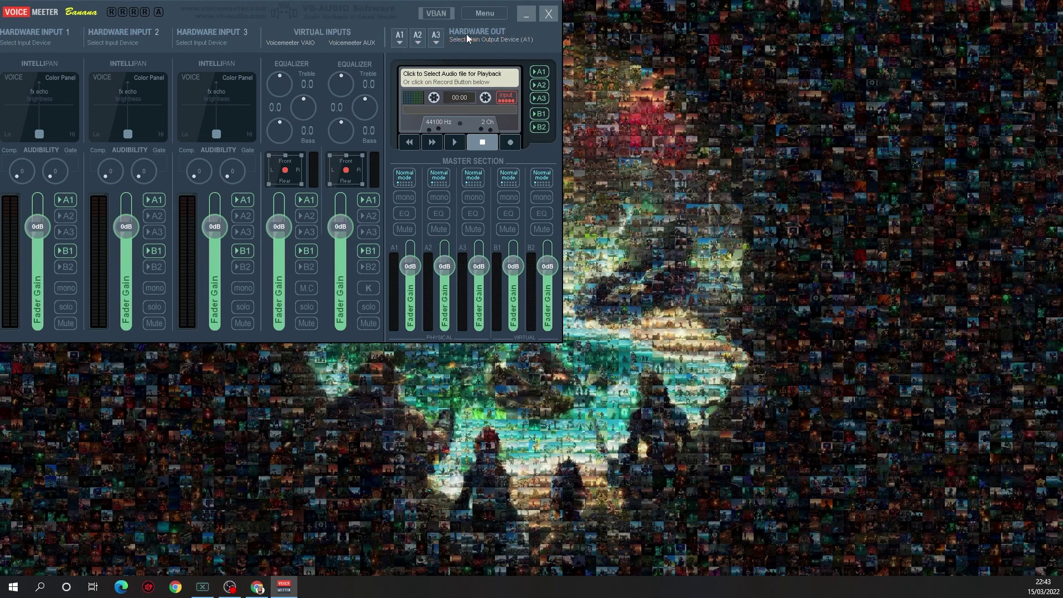
- Set hardware output A1 to WDM Realtek Digital Output, then switch it to the MME version
{"action": "left_click", "coordinate": [400, 38]}
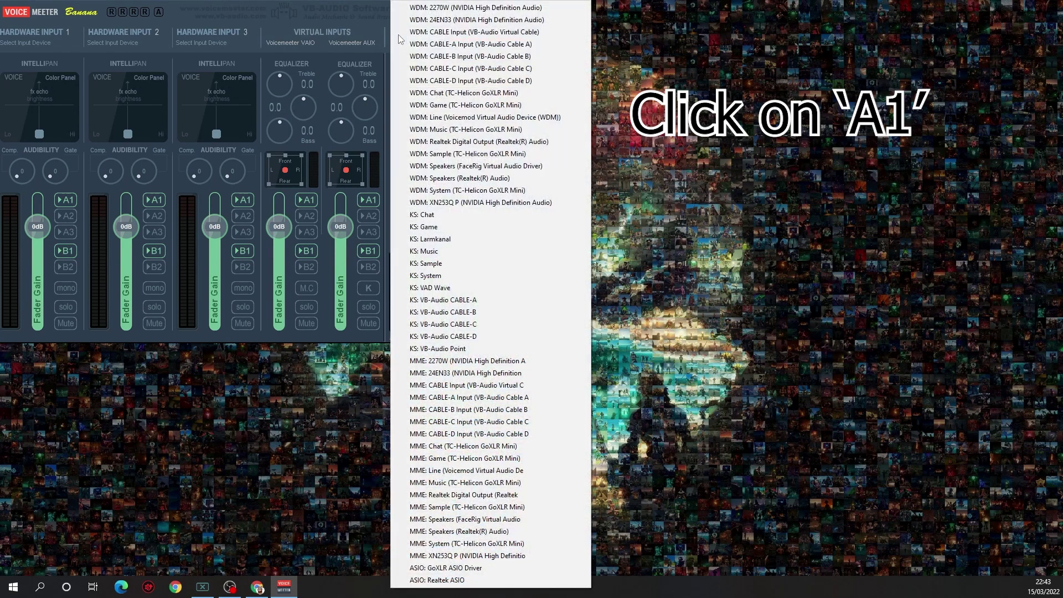
{"action": "left_click", "coordinate": [418, 143]}
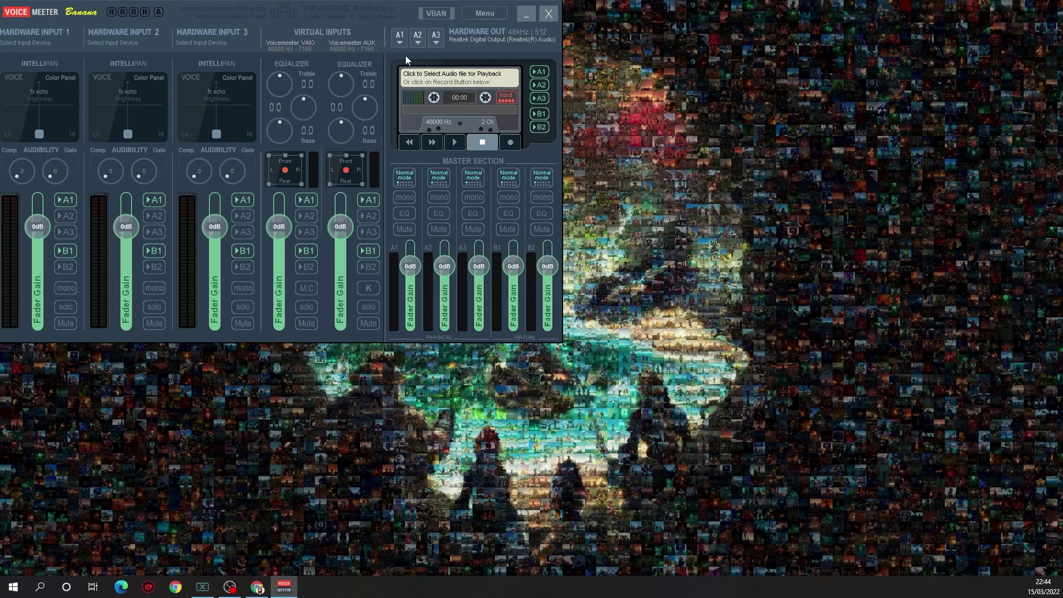
{"action": "left_click", "coordinate": [401, 37]}
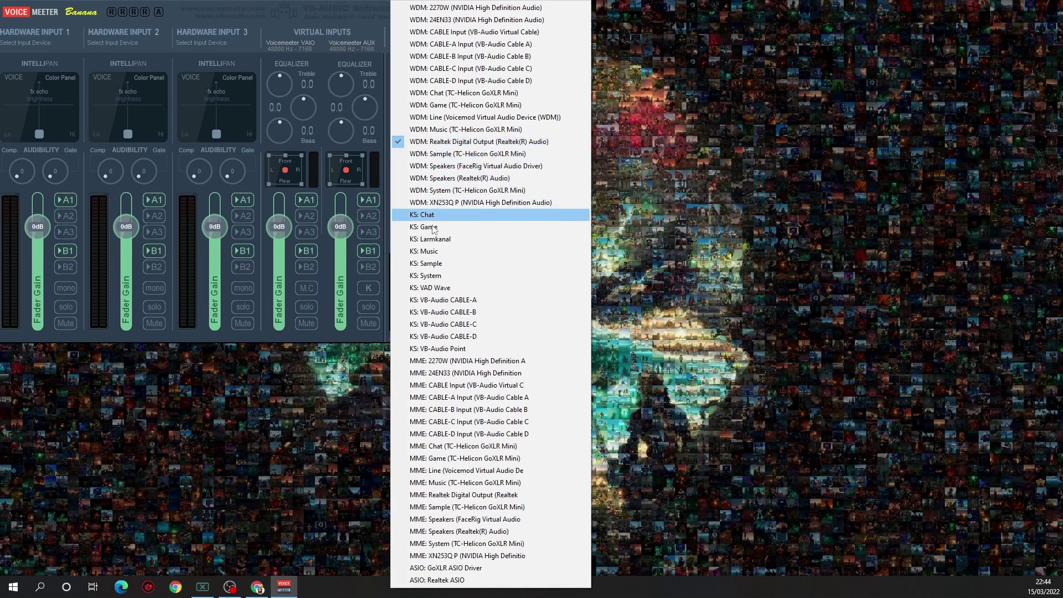
{"action": "left_click", "coordinate": [435, 500]}
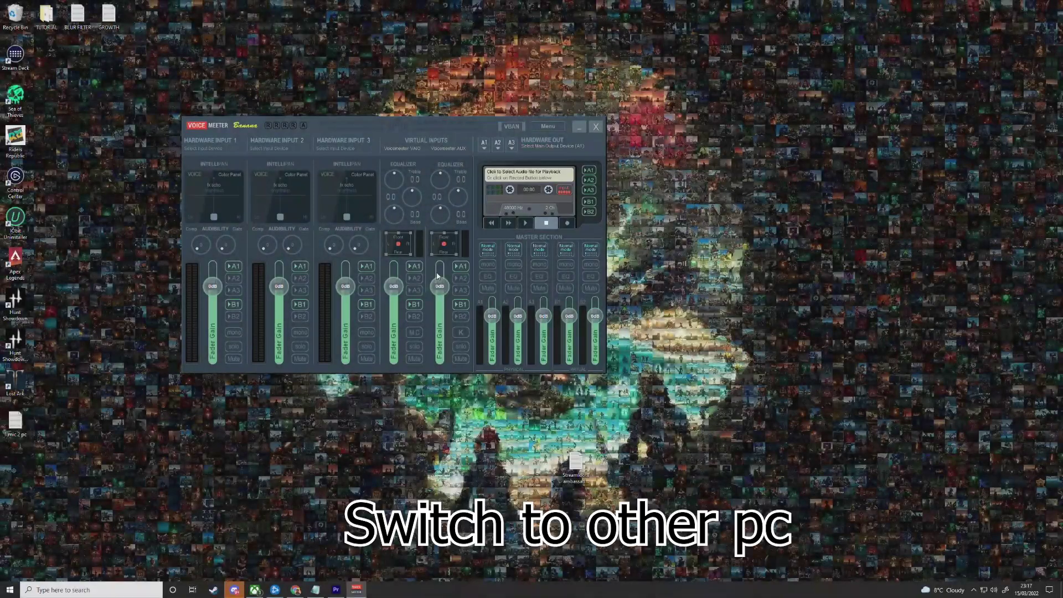
- On the stream PC, select WDM: Realtek Digital Output (Realtek(R) Audio) for A1
{"action": "left_click", "coordinate": [482, 148]}
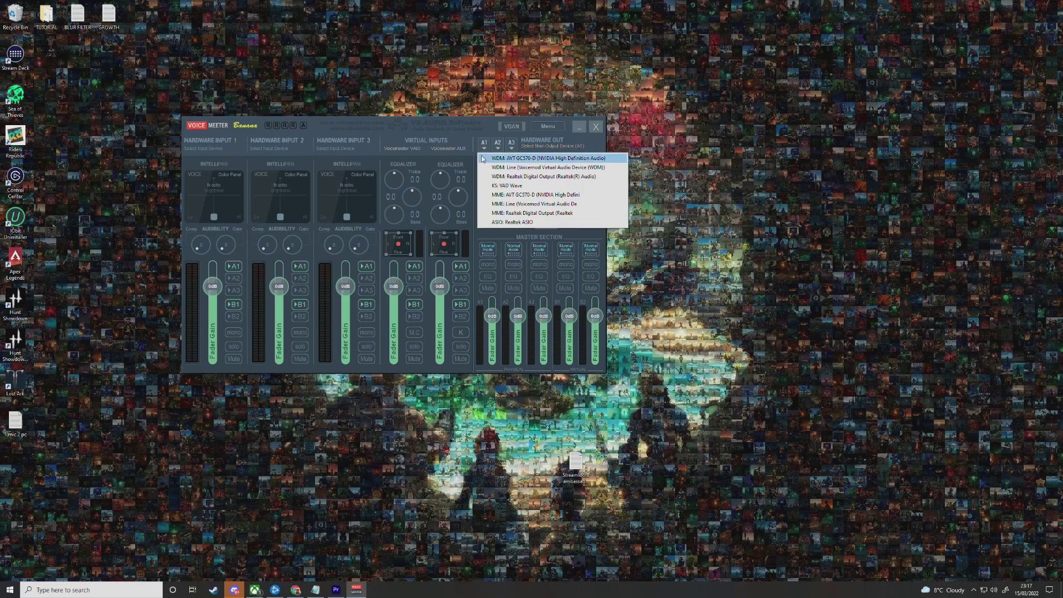
{"action": "left_click", "coordinate": [487, 176]}
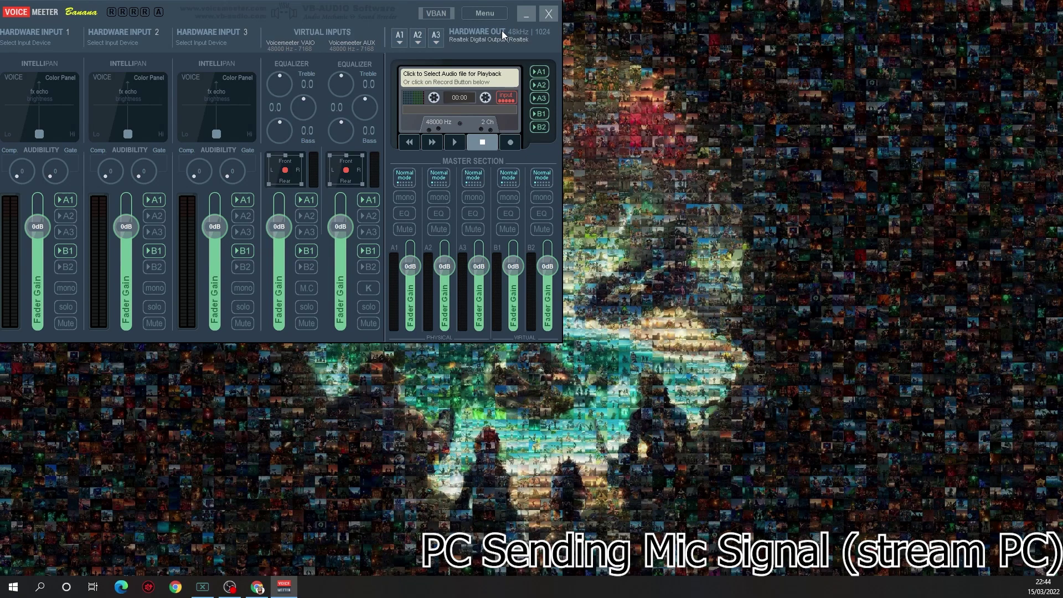
- Assign WDM Microphone (Voicemod Virtual Audio Device) to Hardware Input 1 and place Voicemod beside the mixer
{"action": "left_click_drag", "start_coordinate": [195, 9], "coordinate": [265, 28]}
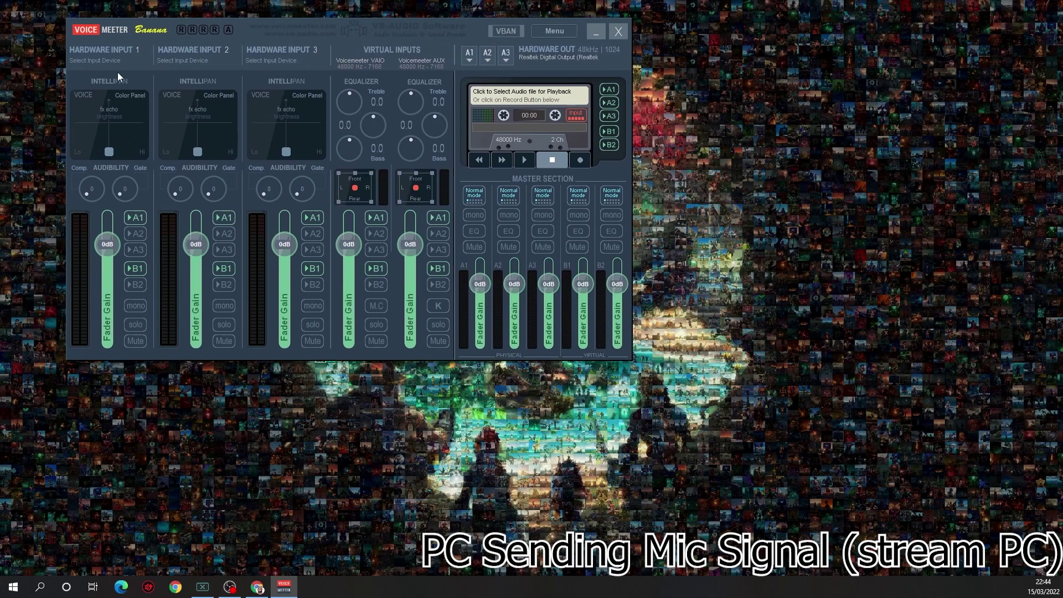
{"action": "left_click", "coordinate": [89, 52]}
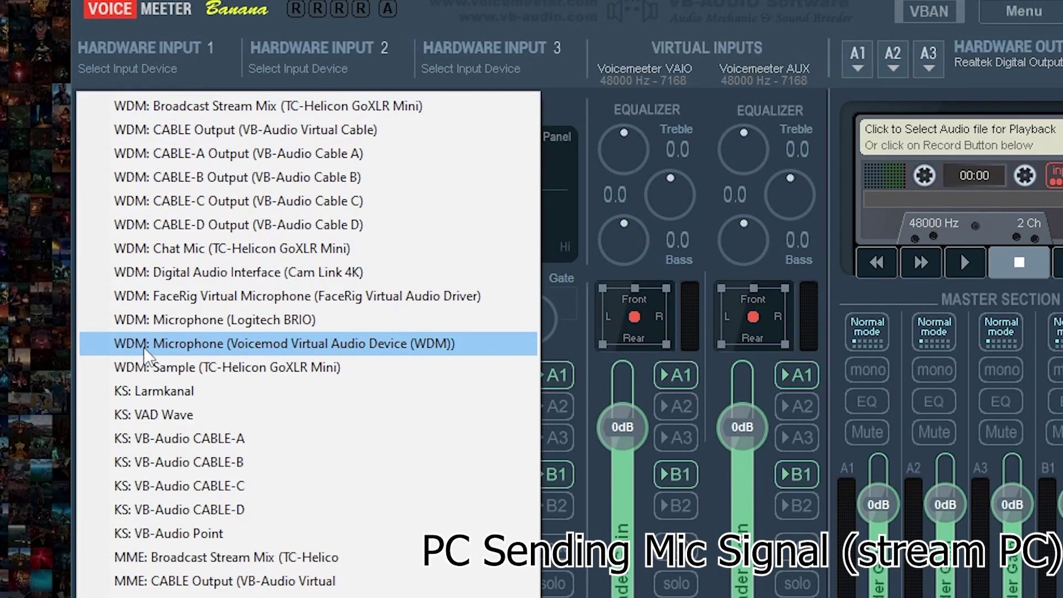
{"action": "left_click", "coordinate": [144, 349]}
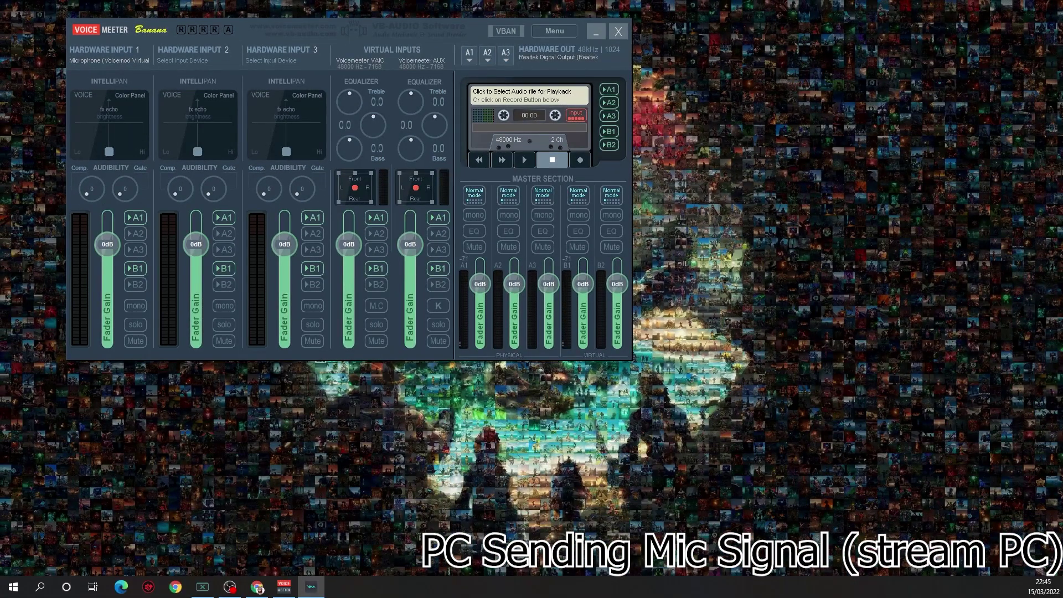
{"action": "left_click_drag", "start_coordinate": [1062, 97], "coordinate": [641, 132]}
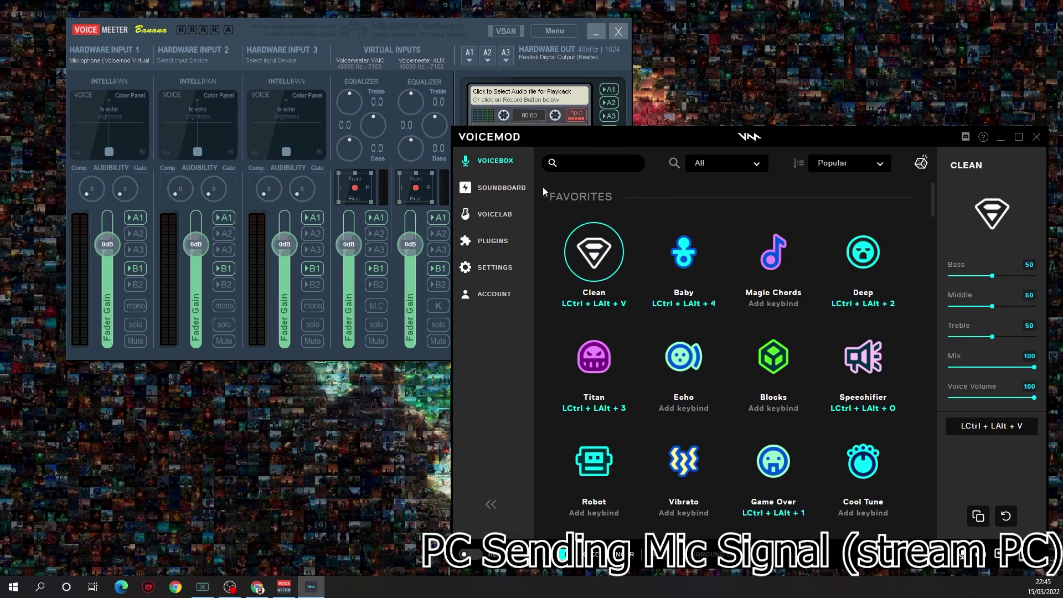
{"action": "left_click", "coordinate": [505, 271]}
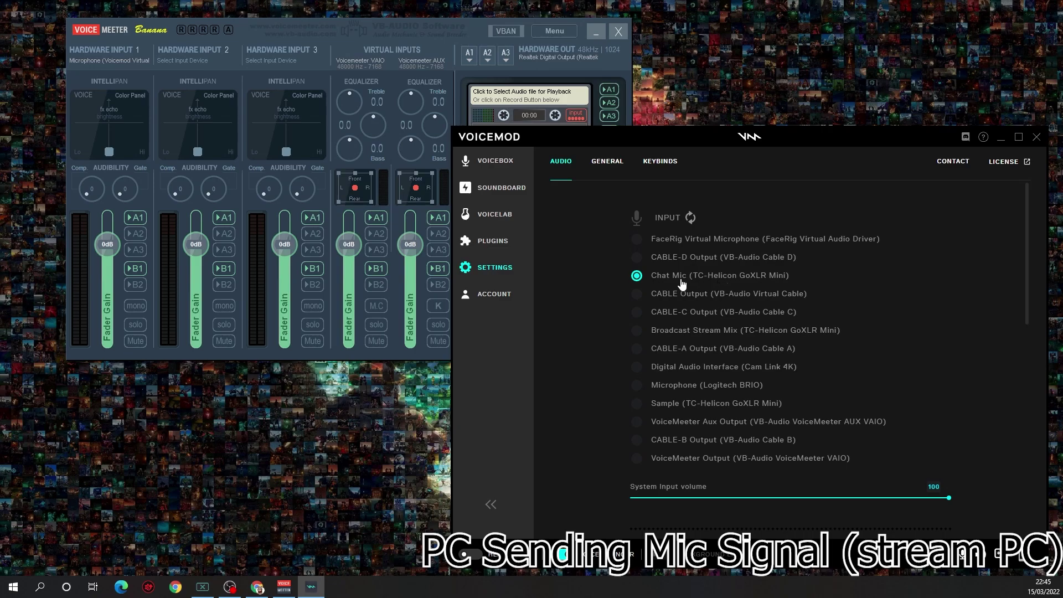
{"action": "scroll", "coordinate": [558, 314], "scroll_direction": "down", "scroll_amount": 10}
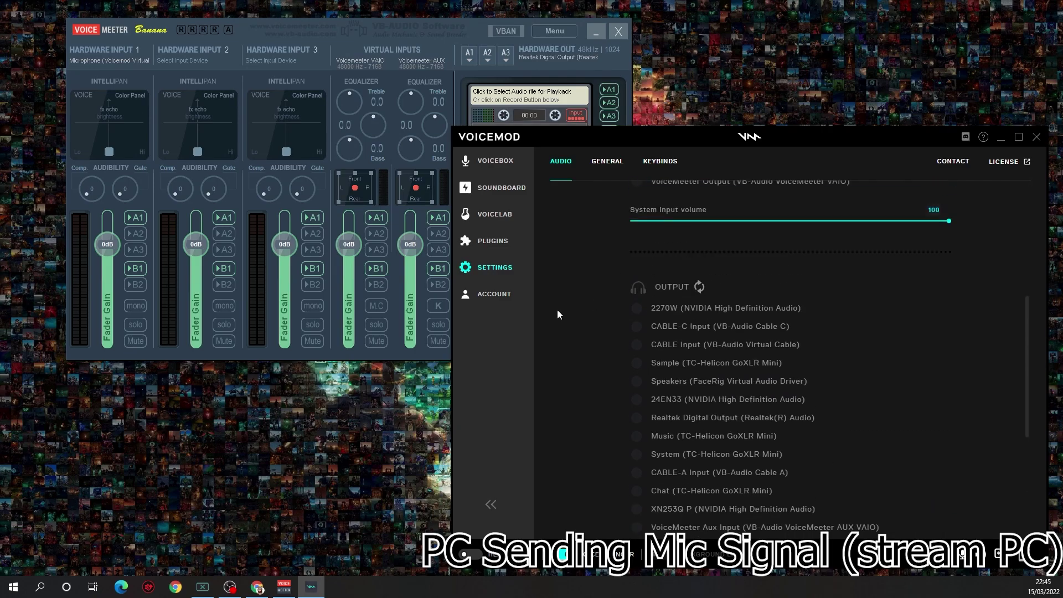
{"action": "scroll", "coordinate": [557, 314], "scroll_direction": "up", "scroll_amount": 5}
{"action": "scroll", "coordinate": [558, 314], "scroll_direction": "down", "scroll_amount": 5}
{"action": "scroll", "coordinate": [566, 319], "scroll_direction": "up", "scroll_amount": 10}
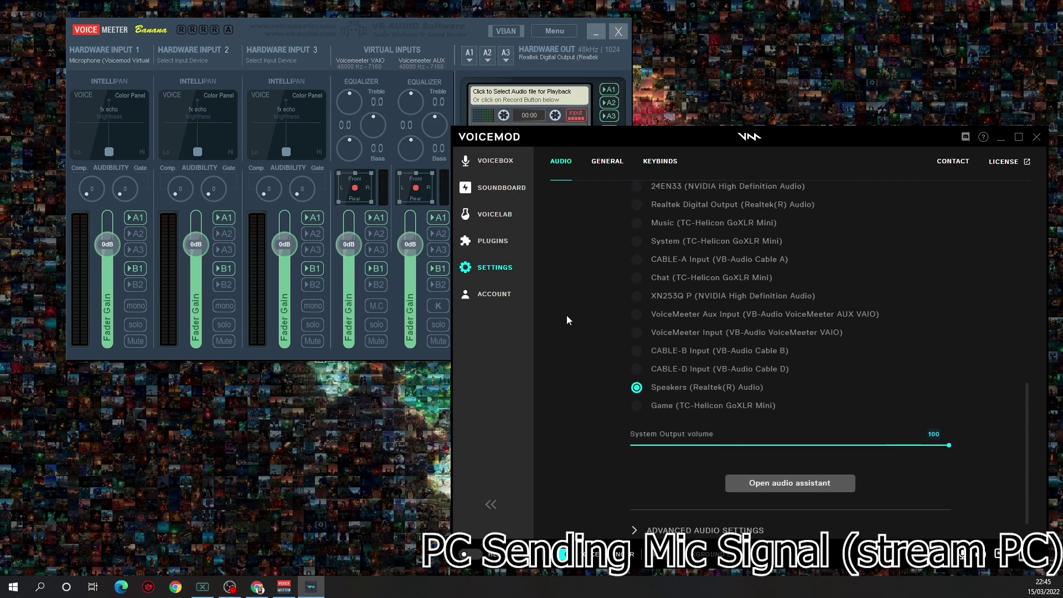
{"action": "left_click", "coordinate": [480, 165]}
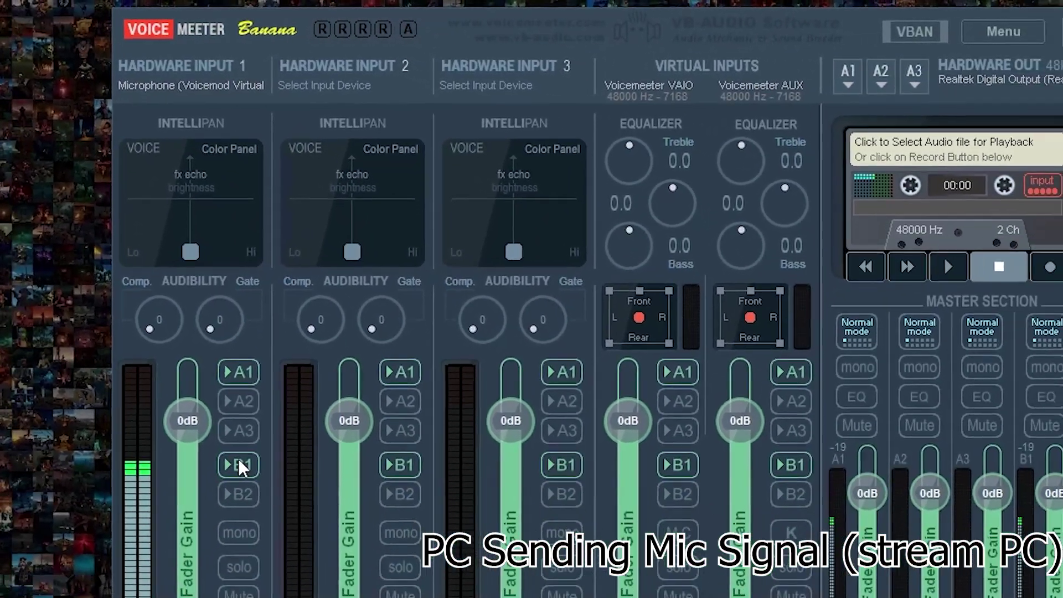
- Turn off B1 on Hardware Input 1 and bring up the VBAN network configuration
{"action": "left_click", "coordinate": [266, 518]}
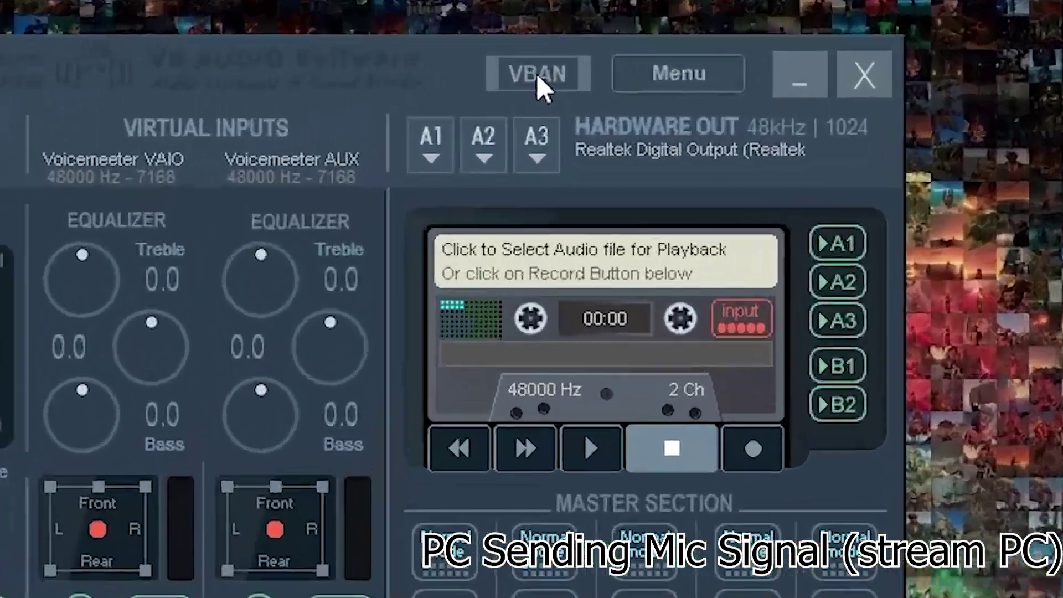
{"action": "left_click", "coordinate": [536, 77]}
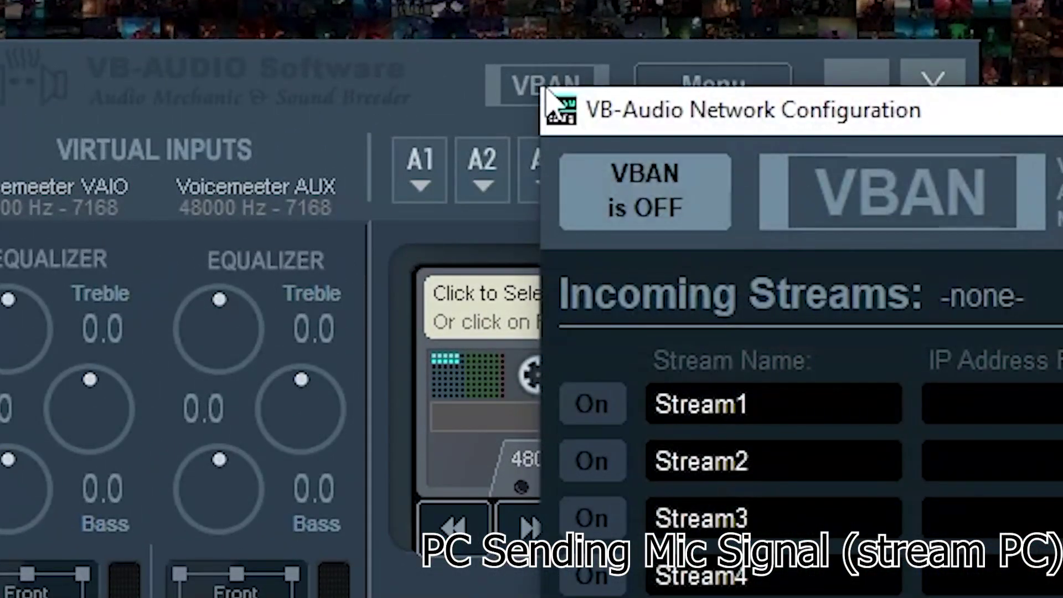
- Turn VBAN on, enable outgoing Stream1 from BUS A1, and name it mic
{"action": "left_click", "coordinate": [613, 170]}
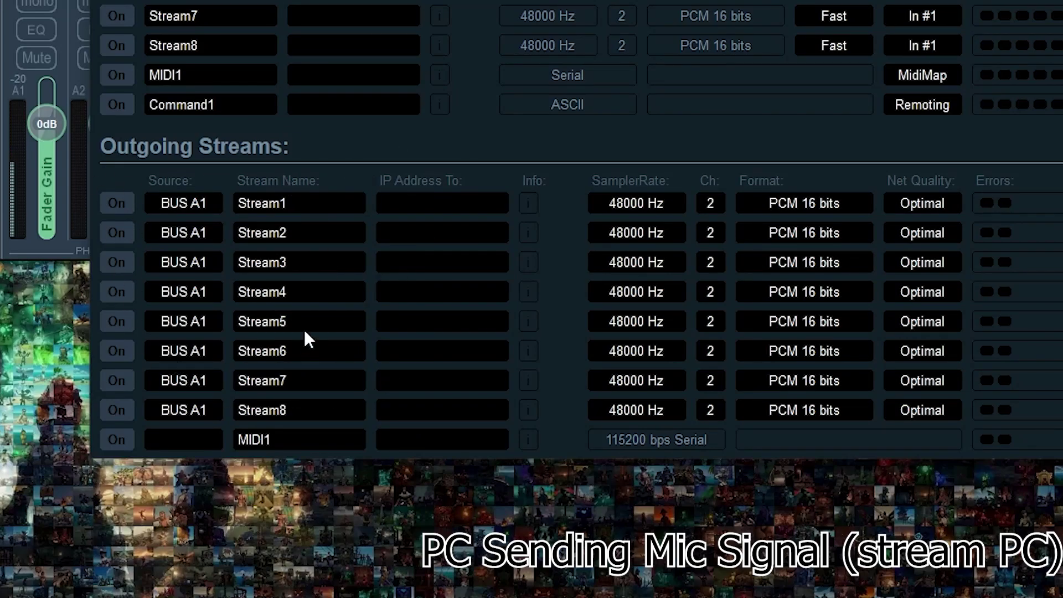
{"action": "left_click", "coordinate": [118, 200]}
{"action": "left_click", "coordinate": [205, 202]}
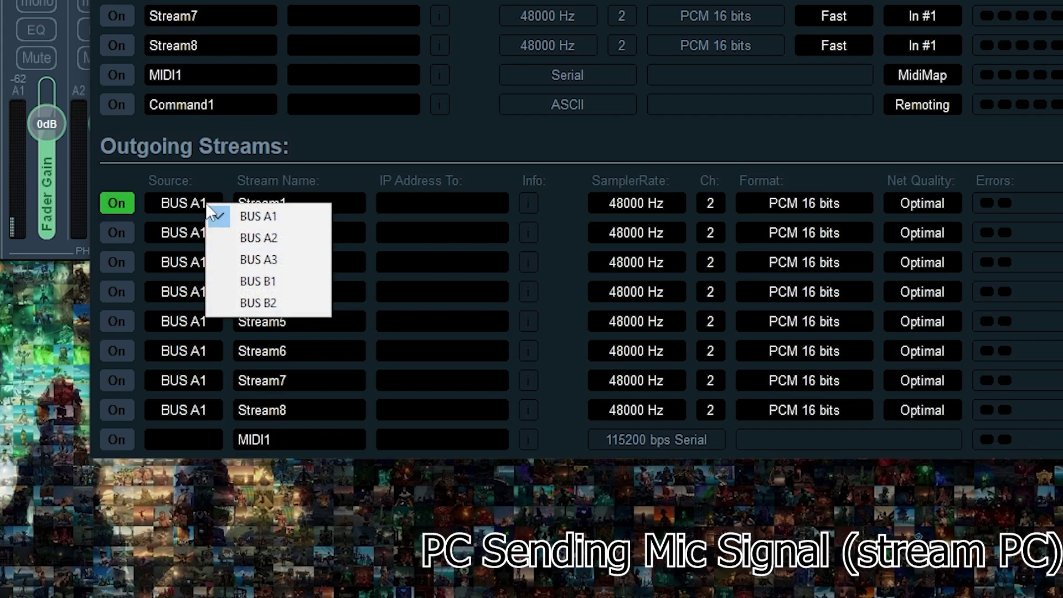
{"action": "left_click", "coordinate": [212, 209]}
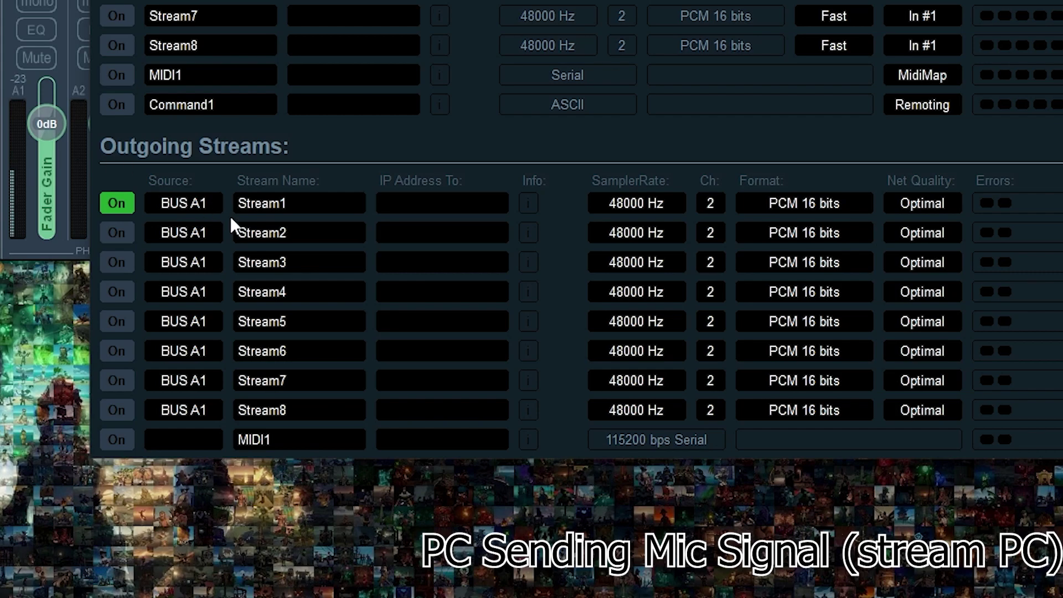
{"action": "left_click", "coordinate": [303, 204]}
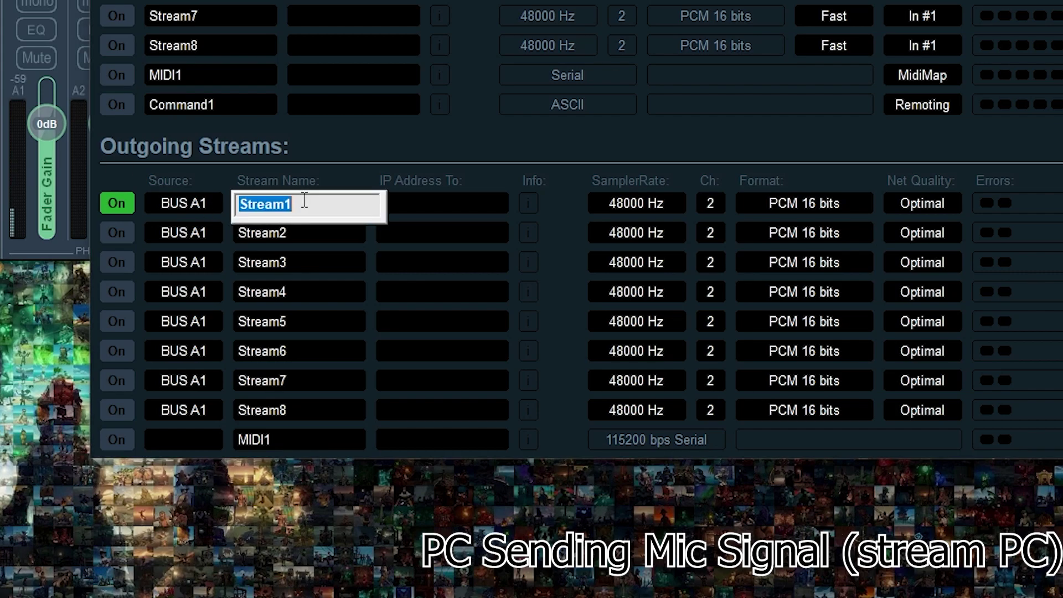
{"action": "type", "text": "mic"}
{"action": "key", "text": "Return"}
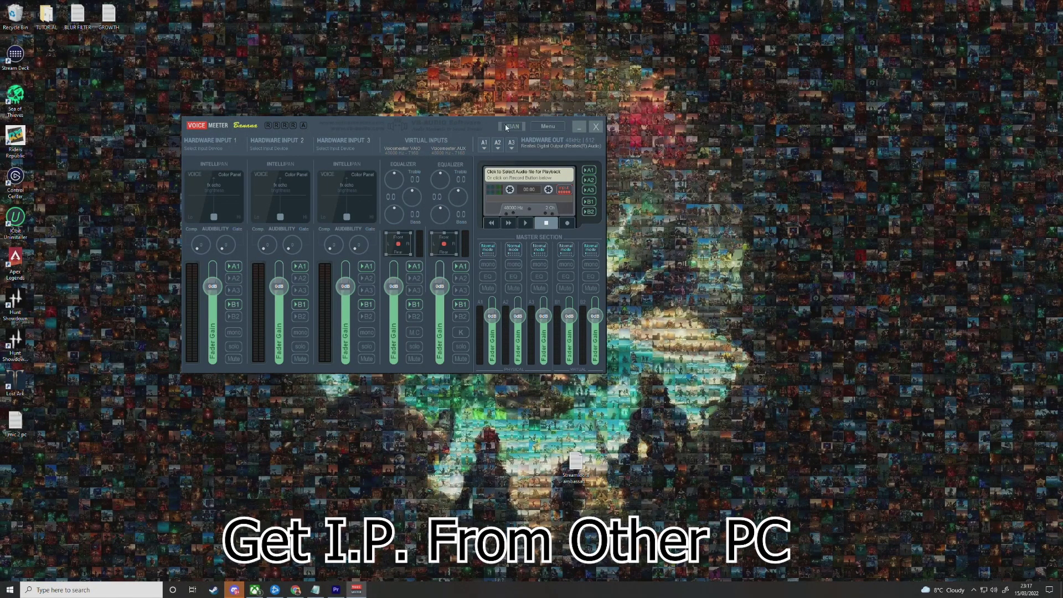
- Set the outgoing mic stream's destination IP address to 192.168.0.13
{"action": "left_click", "coordinate": [511, 126]}
{"action": "left_click_drag", "start_coordinate": [560, 130], "coordinate": [658, 125]}
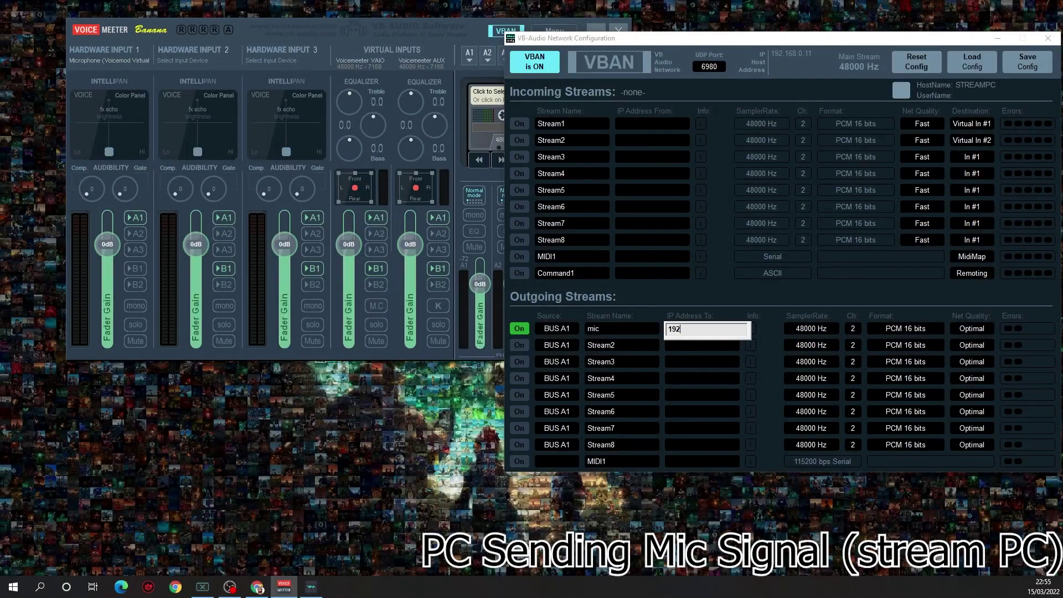
{"action": "type", "text": ".168.0"}
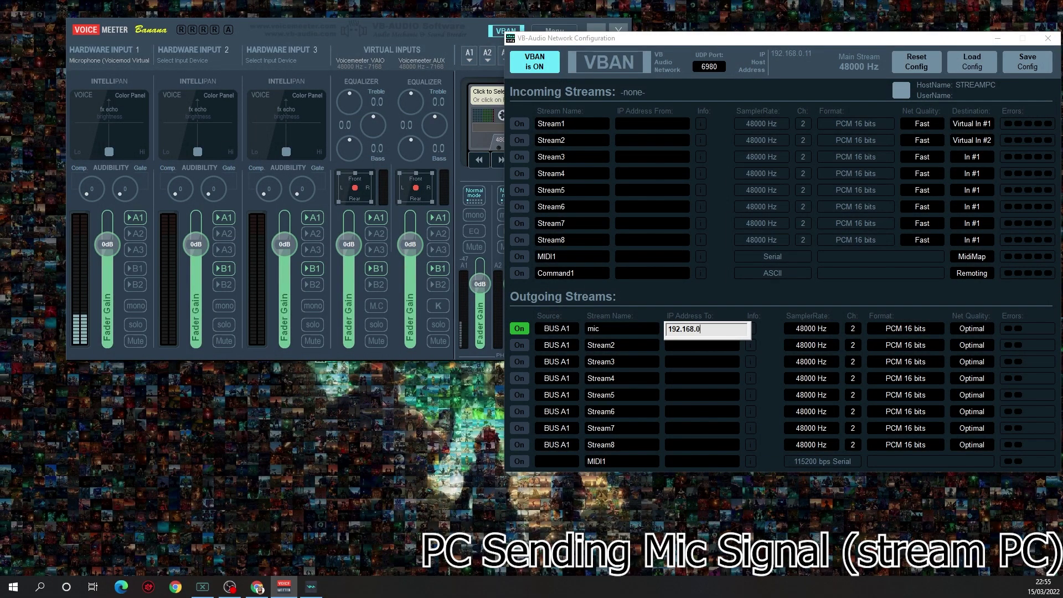
{"action": "type", "text": ".13"}
{"action": "key", "text": "Return"}
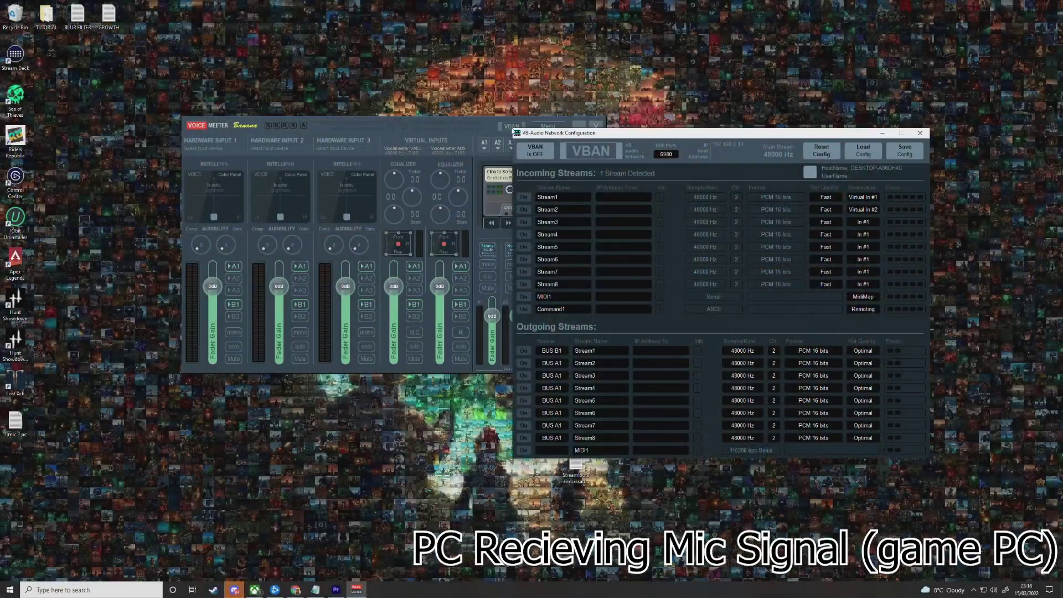
- On the game PC, turn VBAN on and name incoming Stream1 mic, sourced from 192.168.0.11
{"action": "left_click_drag", "start_coordinate": [600, 136], "coordinate": [720, 115]}
{"action": "left_click", "coordinate": [535, 151]}
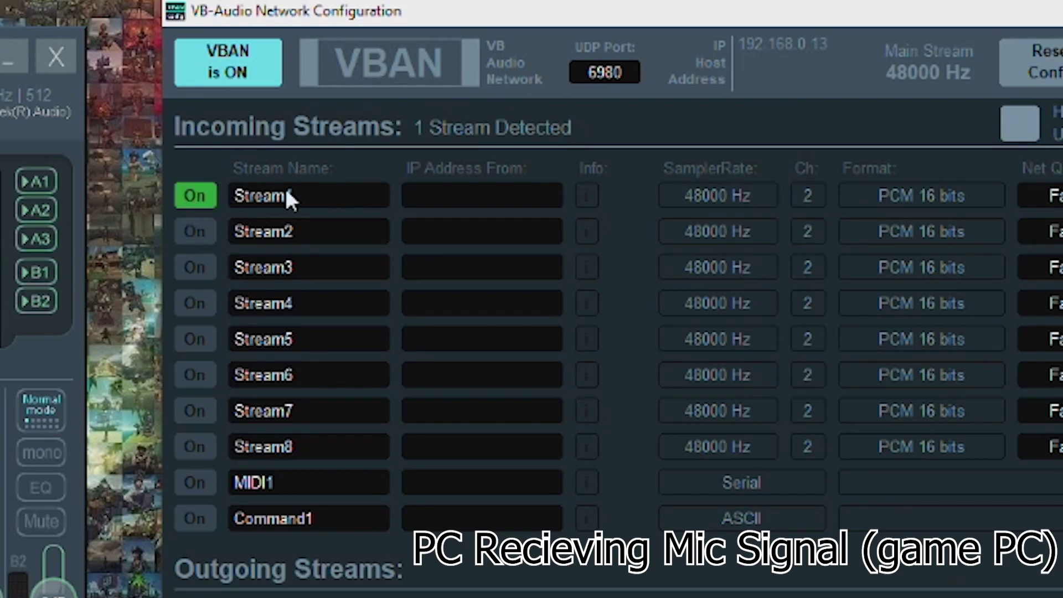
{"action": "left_click", "coordinate": [313, 197]}
{"action": "type", "text": "mic"}
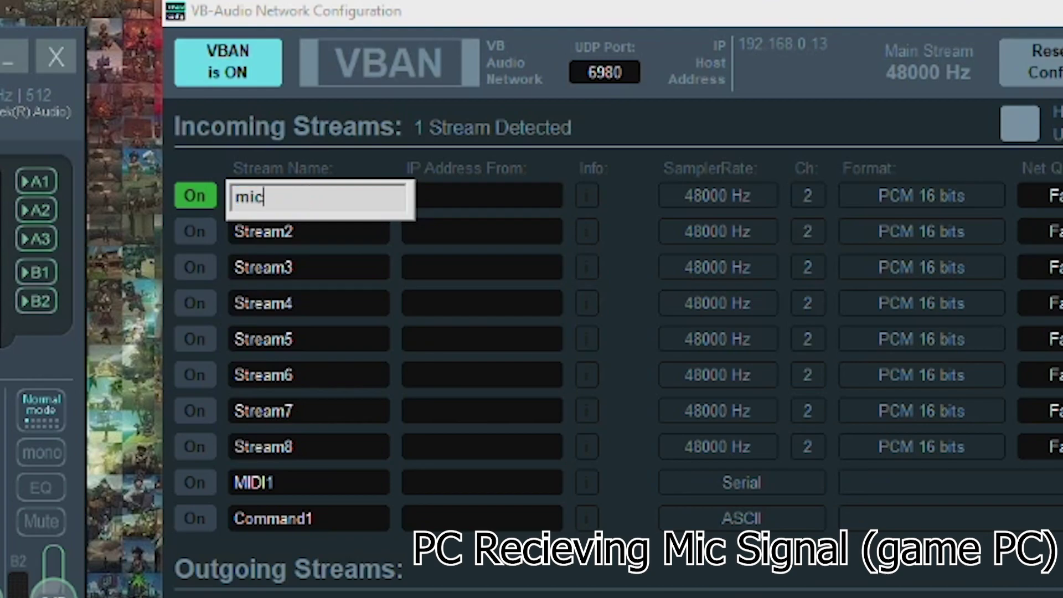
{"action": "key", "text": "Return"}
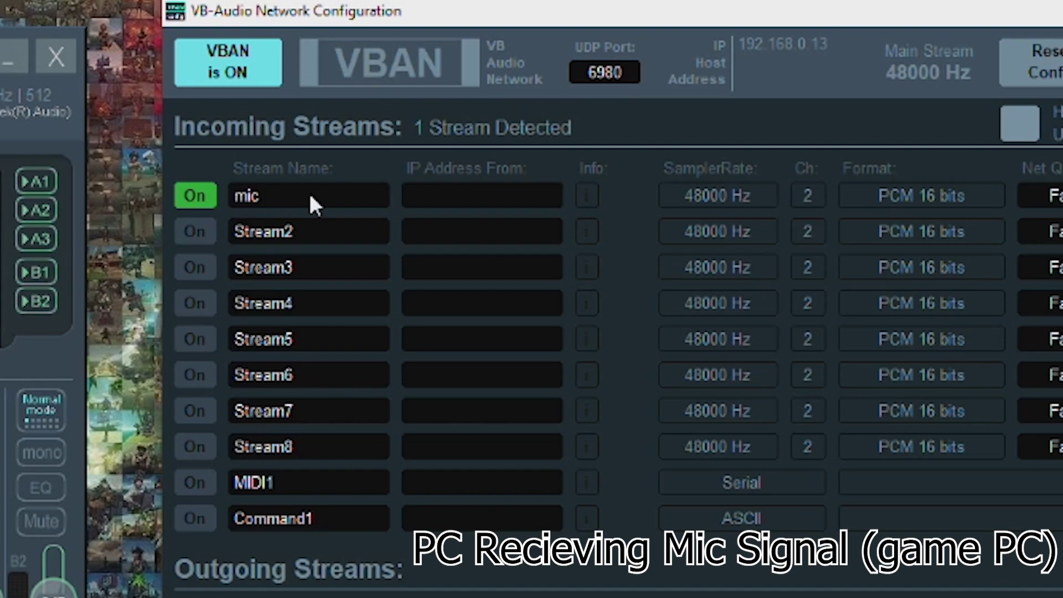
{"action": "left_click", "coordinate": [461, 206]}
{"action": "type", "text": "192.168.0.11"}
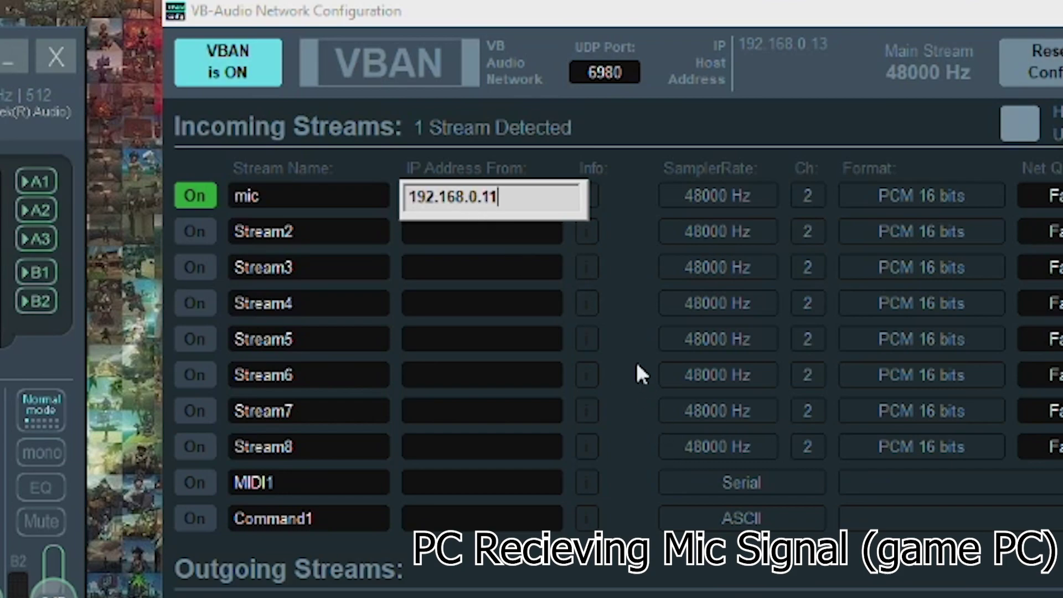
{"action": "key", "text": "Return"}
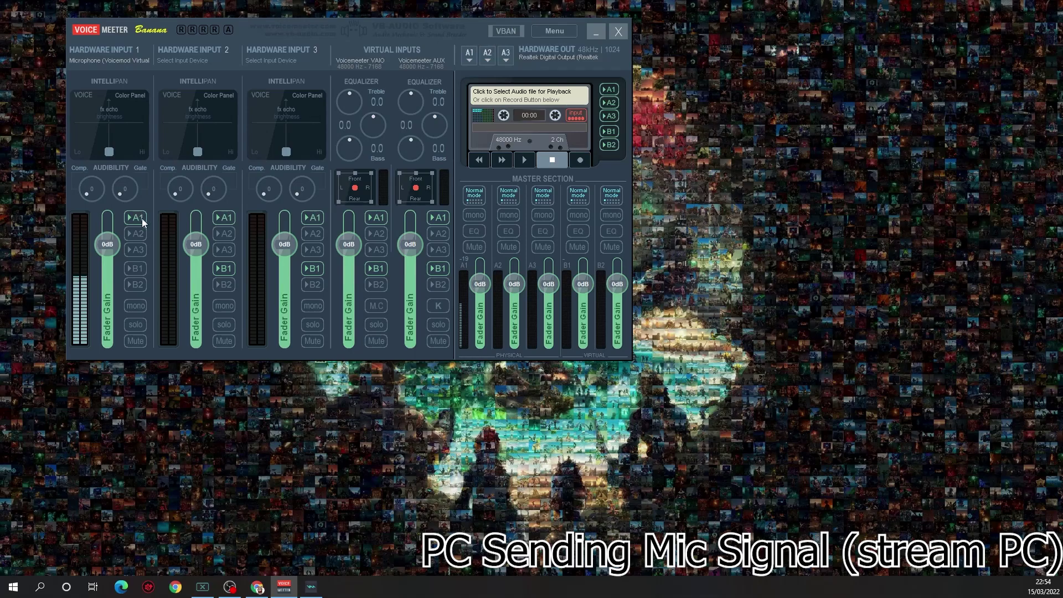
- In VBAN, route the incoming mic stream to Virtual In #1 and confirm its net quality is Fast
{"action": "left_click", "coordinate": [506, 31]}
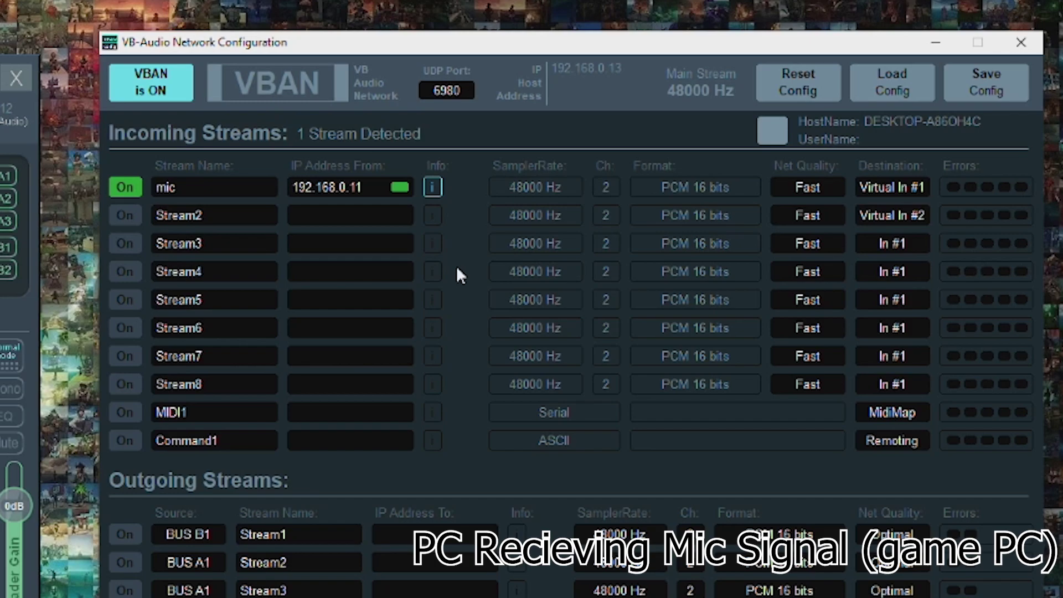
{"action": "left_click", "coordinate": [894, 187]}
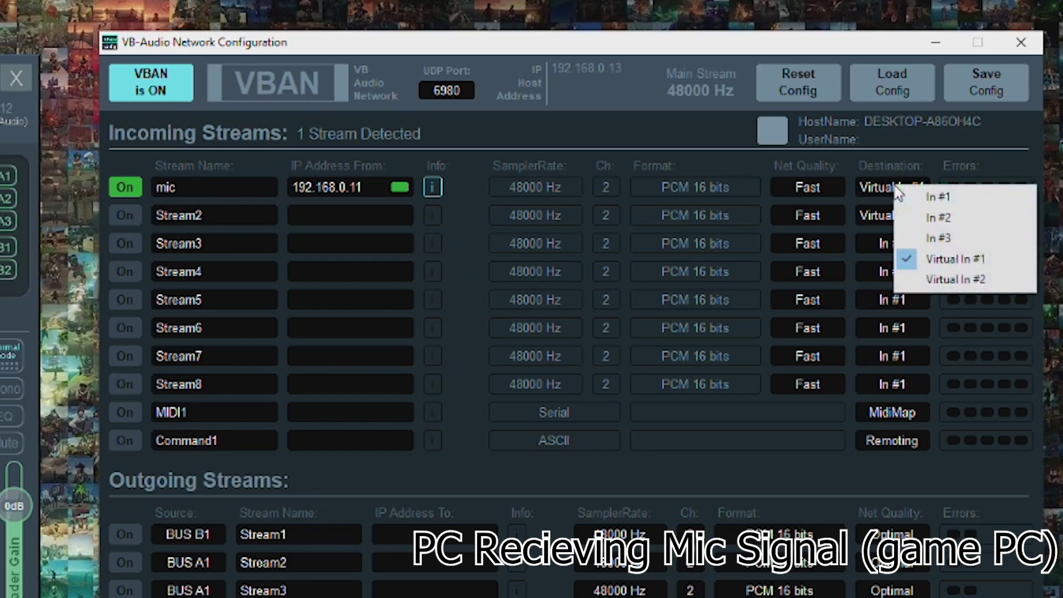
{"action": "left_click", "coordinate": [982, 265]}
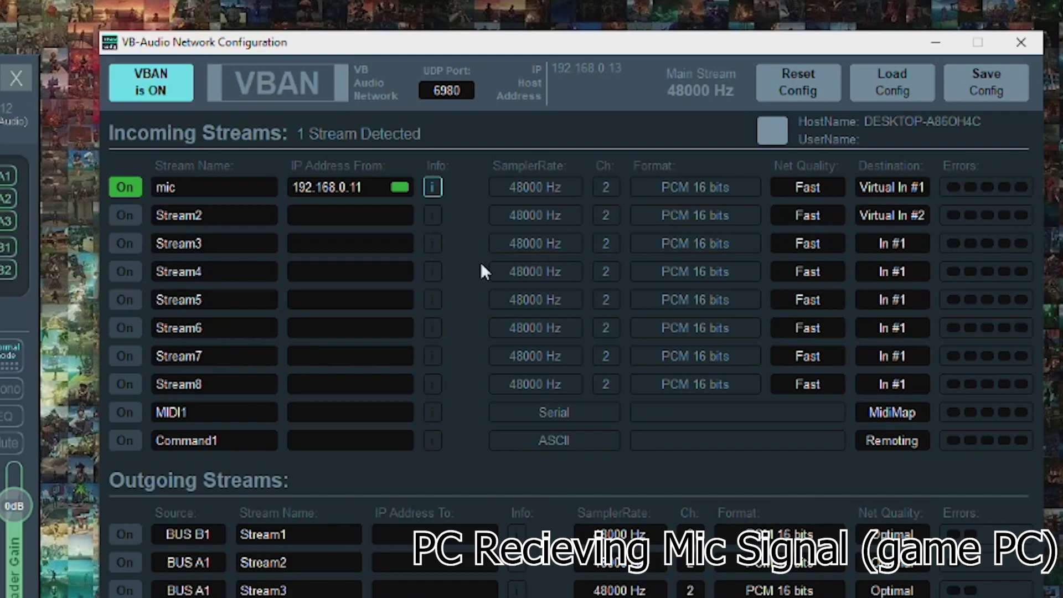
{"action": "left_click", "coordinate": [824, 186]}
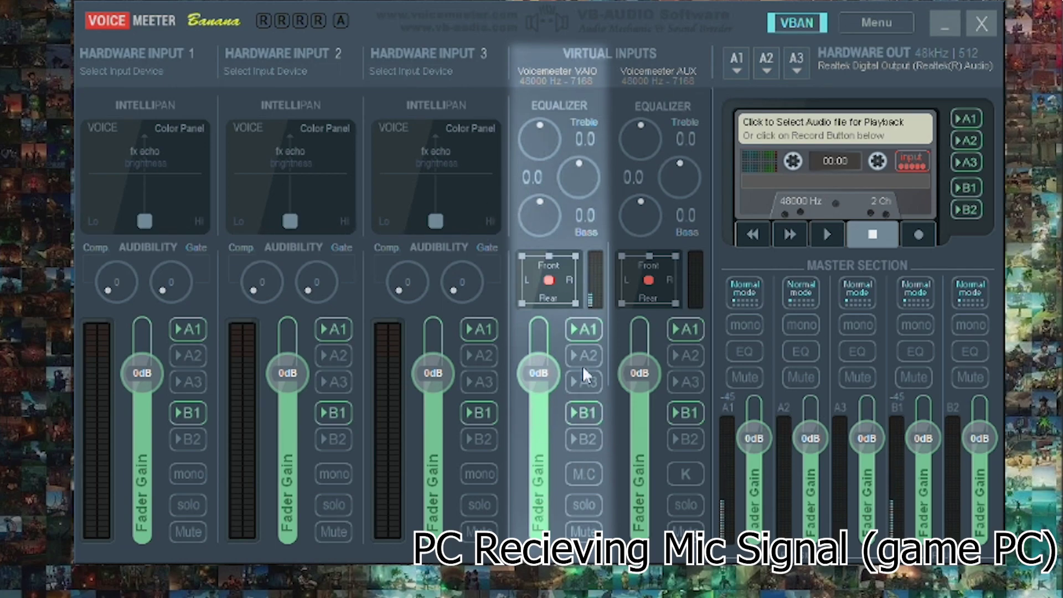
- Turn off A1 on the Voicemeeter VAIO virtual input strip
{"action": "left_click", "coordinate": [588, 332]}
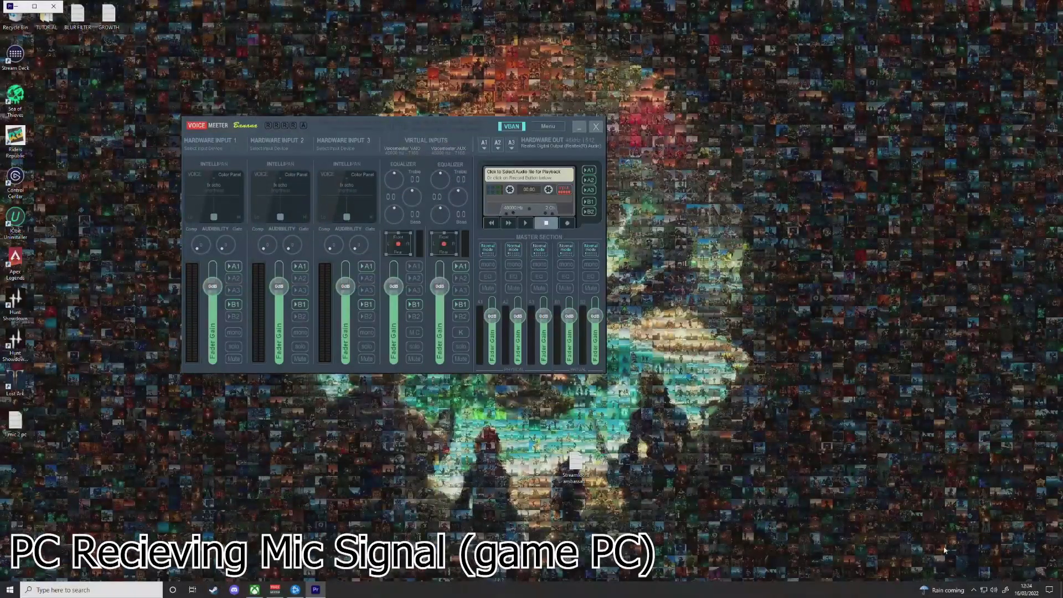
- Open the Recording devices list in the classic Sound control panel
{"action": "right_click", "coordinate": [995, 590]}
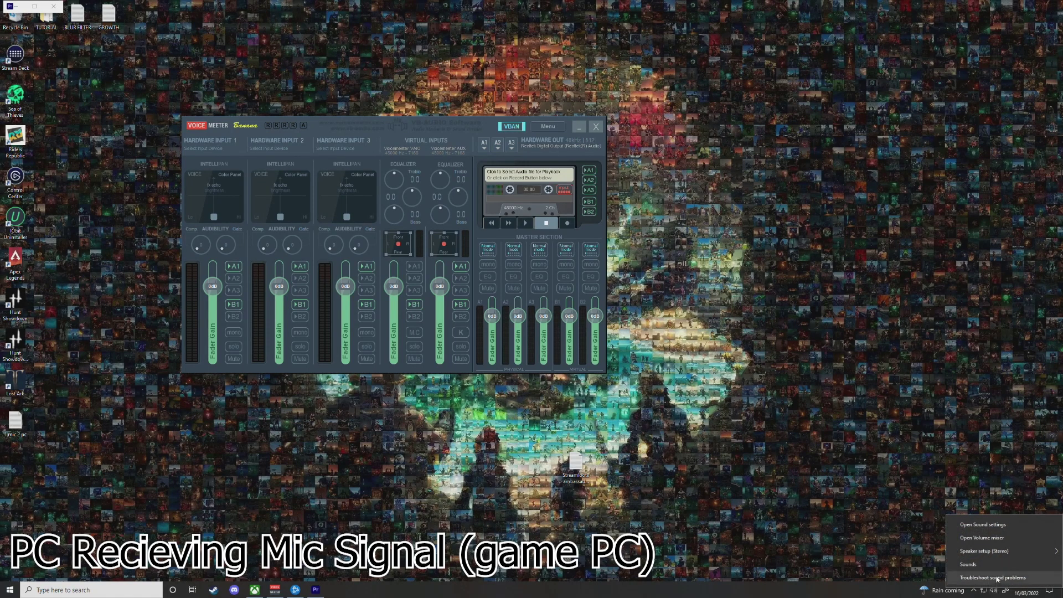
{"action": "left_click", "coordinate": [1014, 527]}
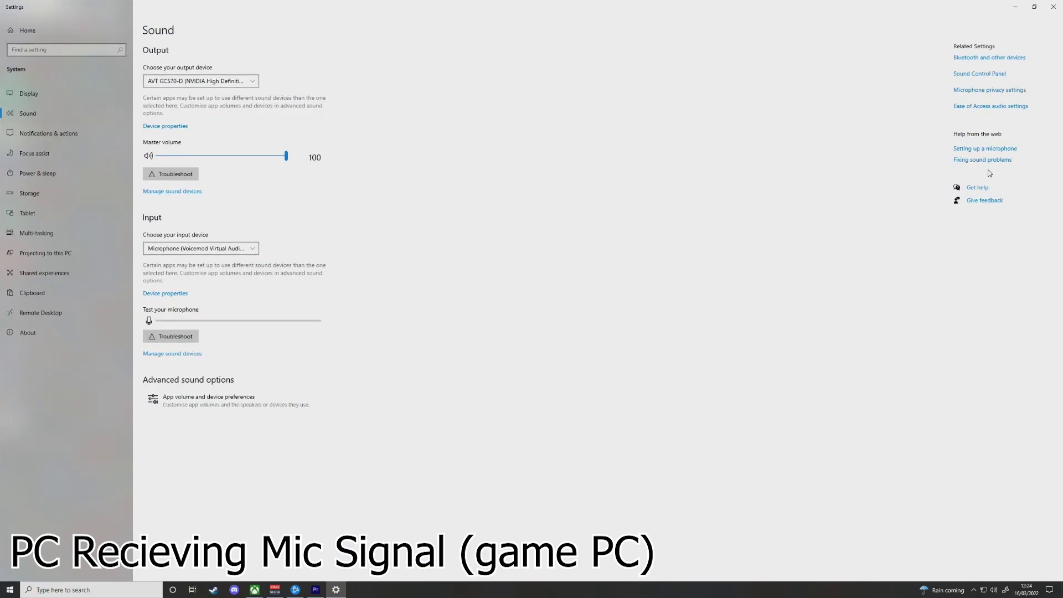
{"action": "left_click", "coordinate": [995, 74]}
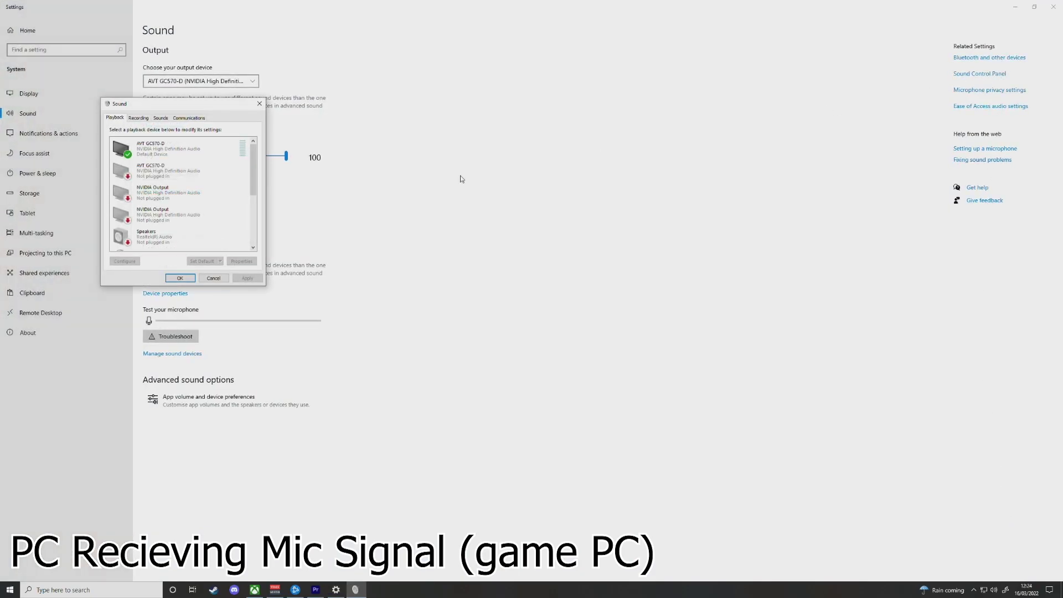
{"action": "left_click", "coordinate": [195, 71]}
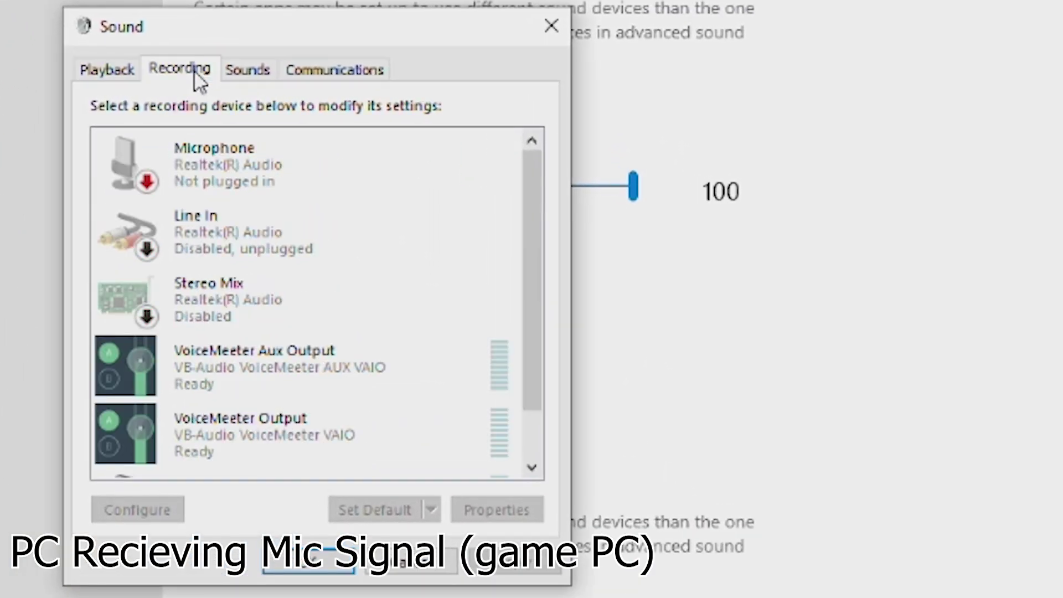
- Set VoiceMeeter Output as both the default device and the default communication device
{"action": "right_click", "coordinate": [248, 438]}
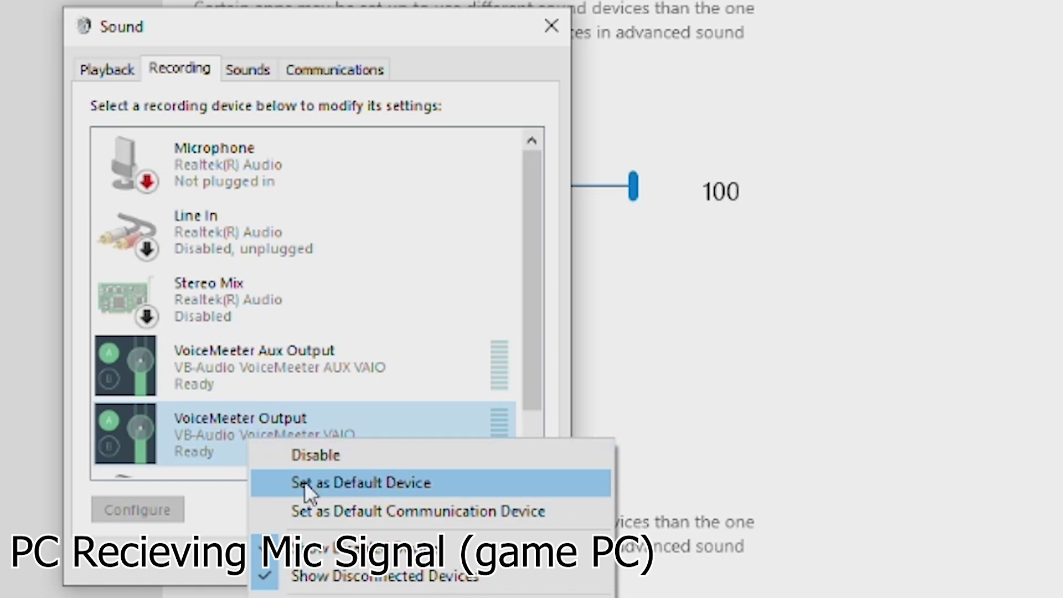
{"action": "left_click", "coordinate": [305, 484]}
{"action": "right_click", "coordinate": [242, 428]}
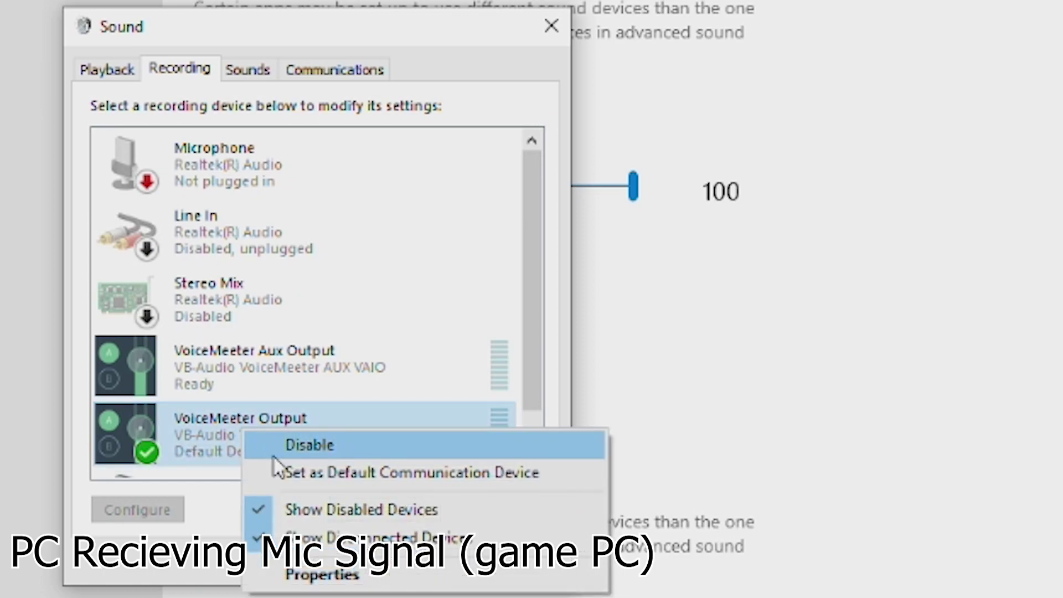
{"action": "left_click", "coordinate": [286, 470]}
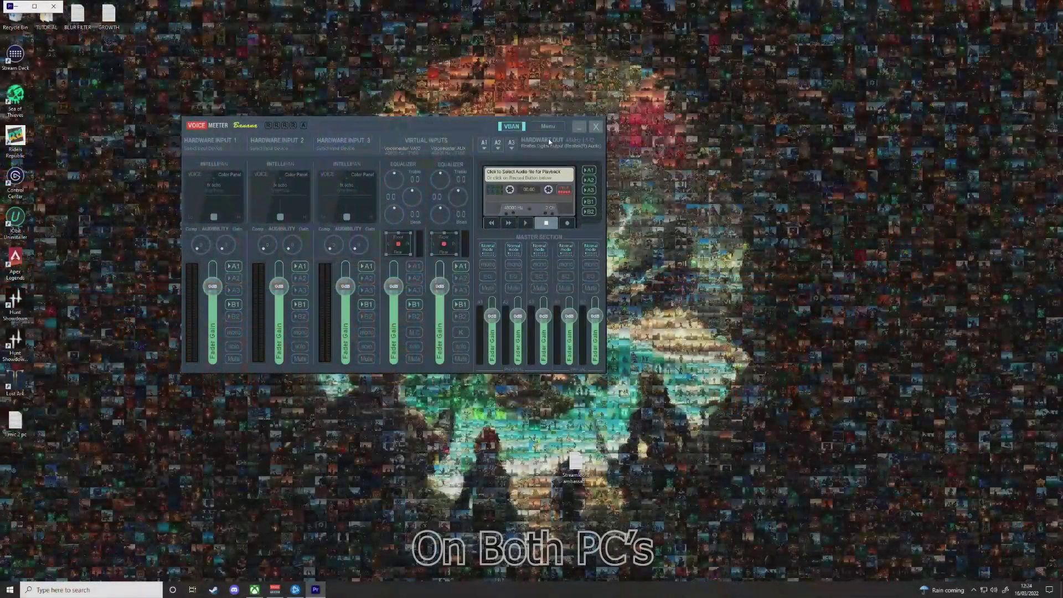
{"action": "left_click", "coordinate": [547, 127]}
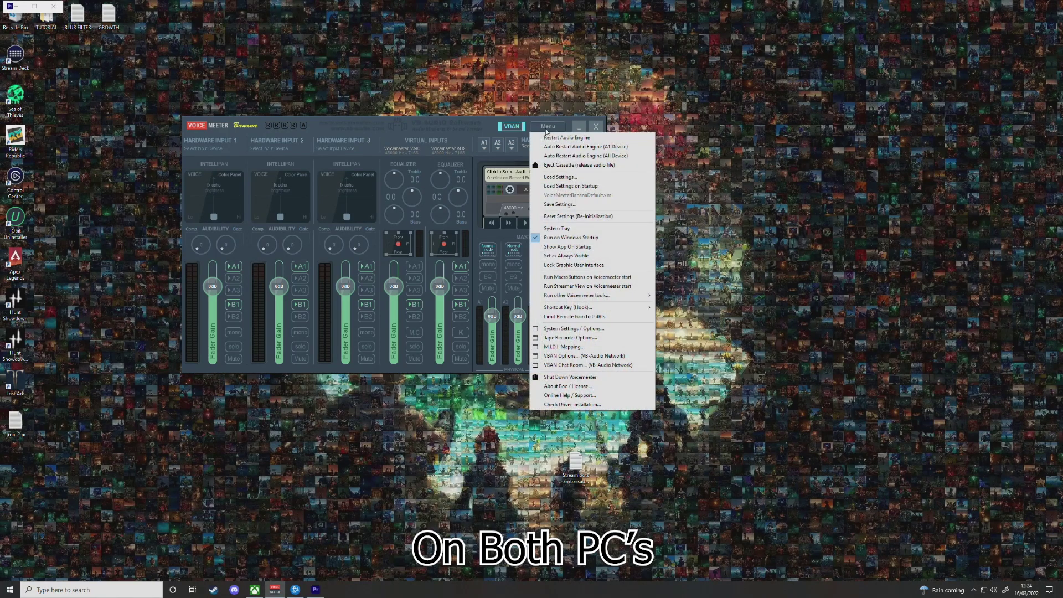